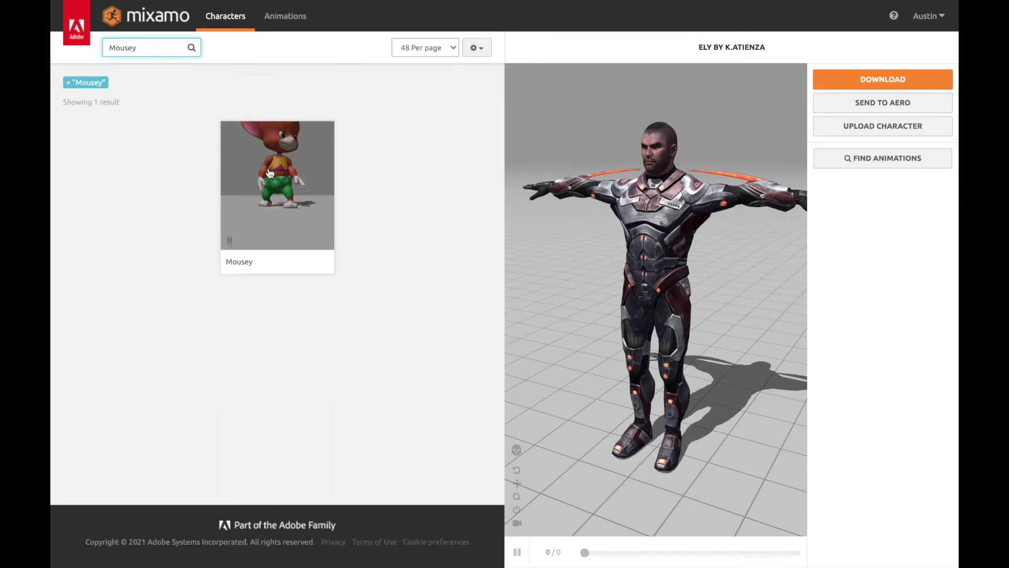
Make Mousey the active Mixamo character and open its Download Settings with FBX Binary and T-pose.
left_click(279, 180)
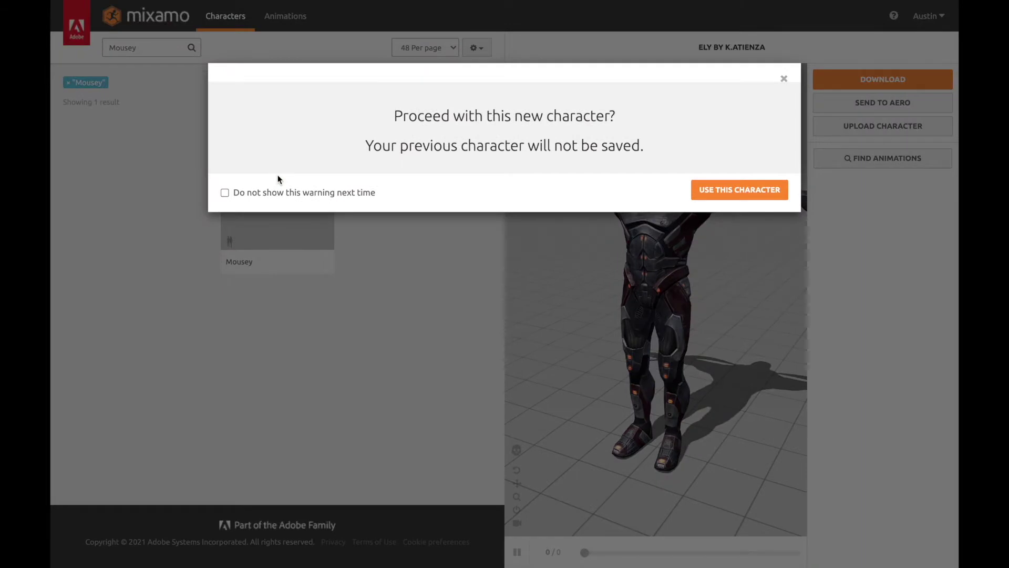
left_click(714, 185)
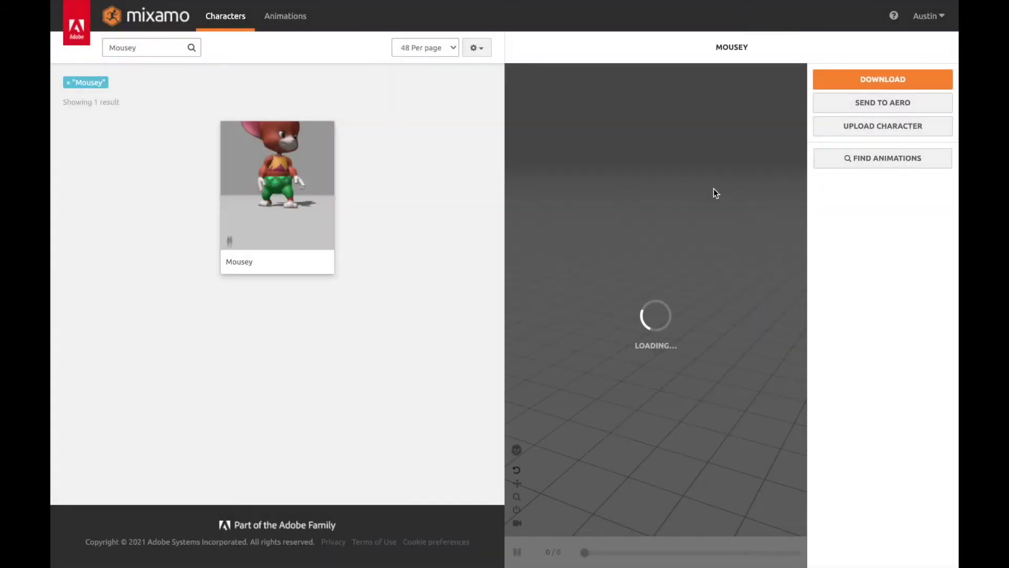
mouse_move(671, 294)
left_mouse_down()
mouse_move(671, 244)
mouse_move(674, 303)
left_mouse_up()
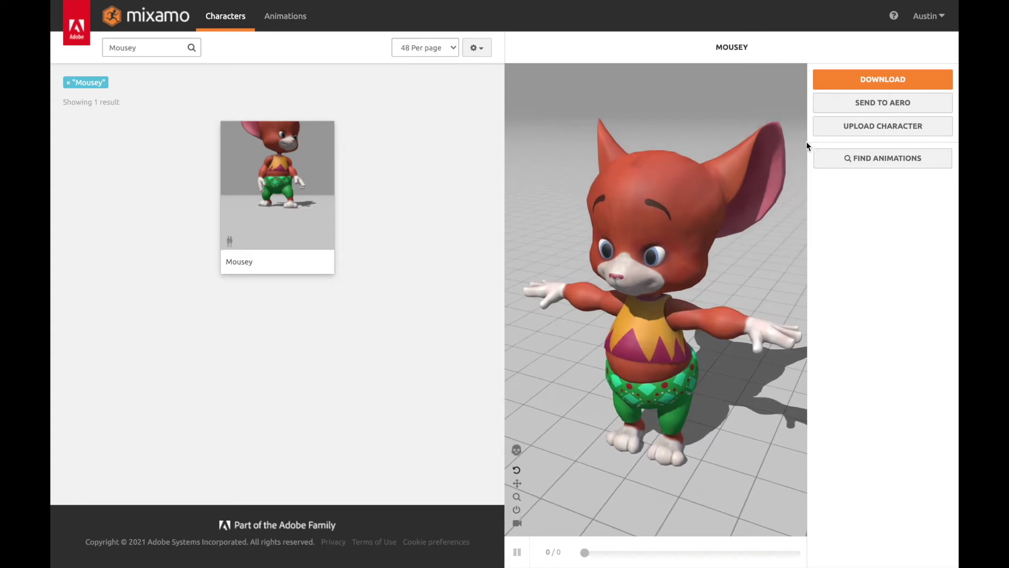
left_click(860, 80)
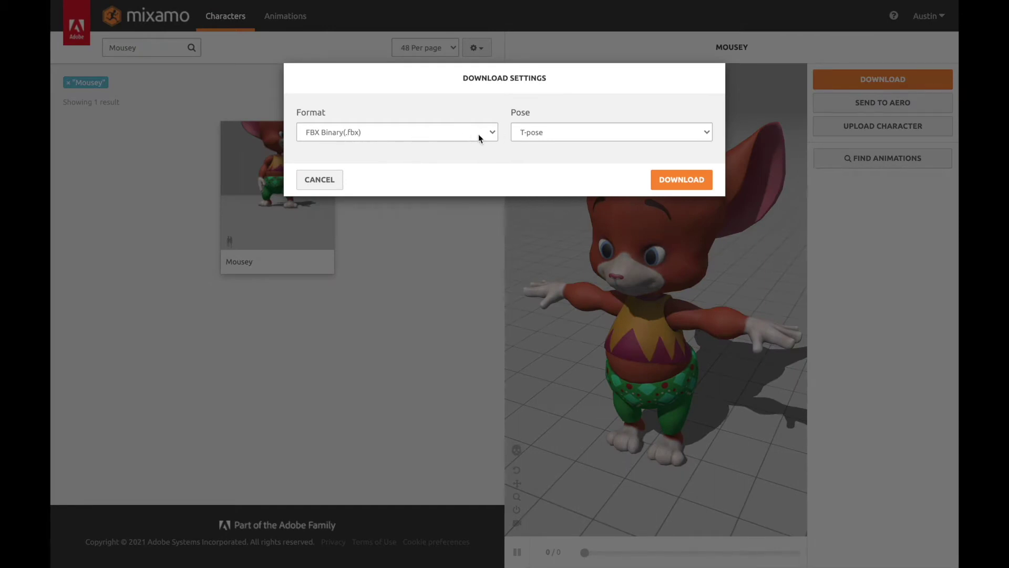
Download the Mousey FBX, then start a 3D Body template project in a maximized Lens Studio window.
left_click(686, 182)
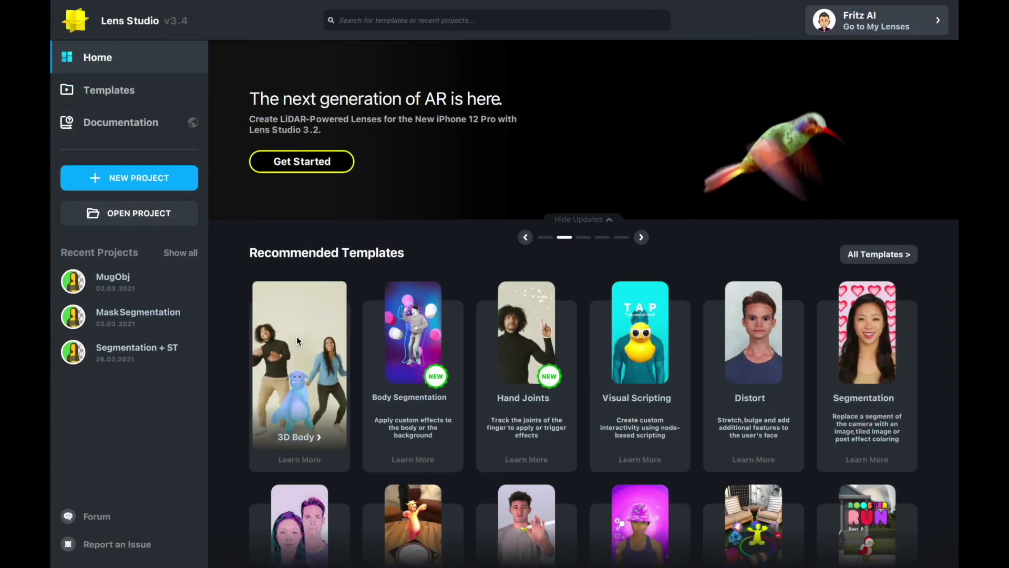
left_click(297, 336)
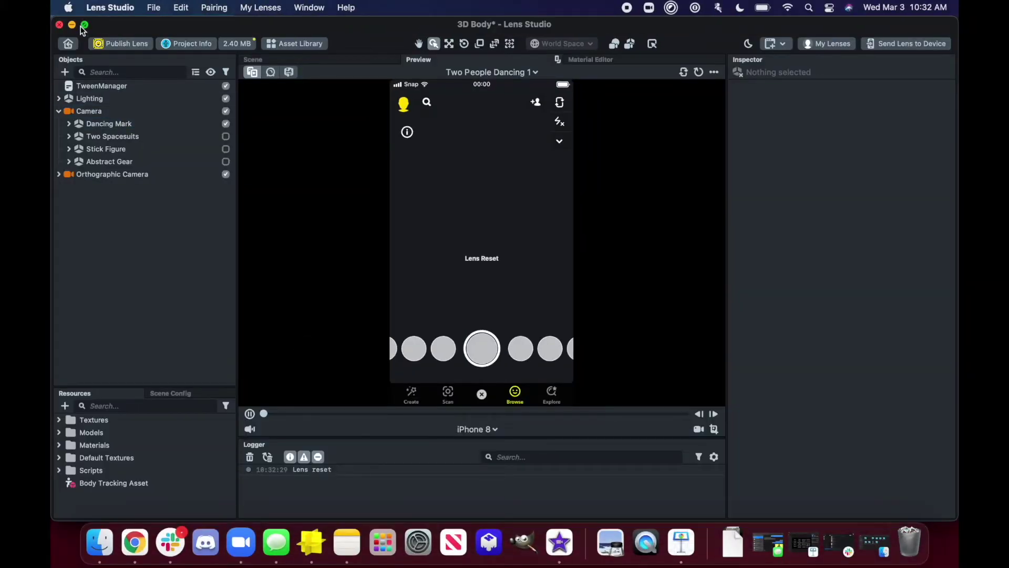
left_click(84, 25)
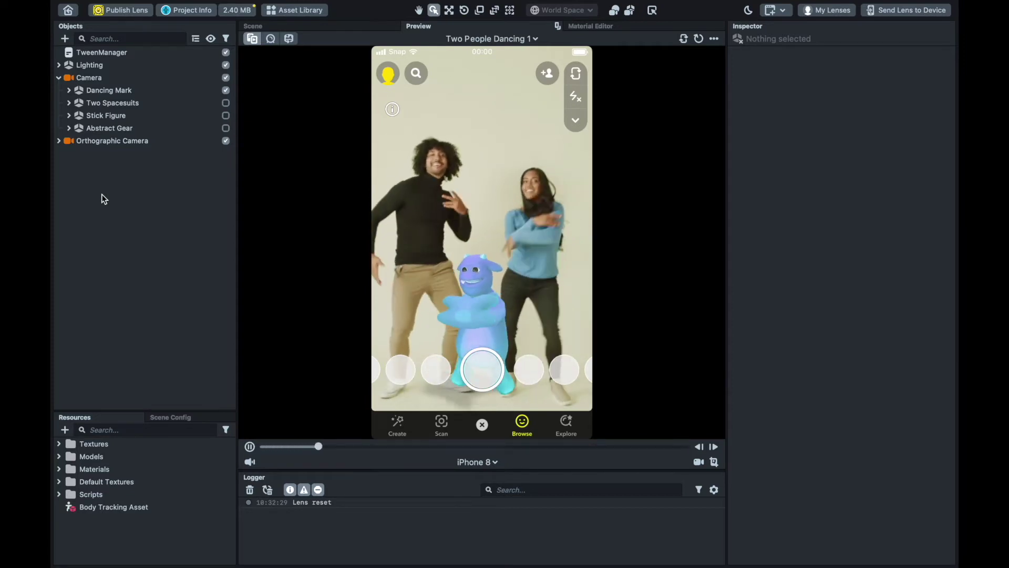
Import Downloads/Ch14_nonPBR.fbx into Resources using the default import options.
left_click(102, 90)
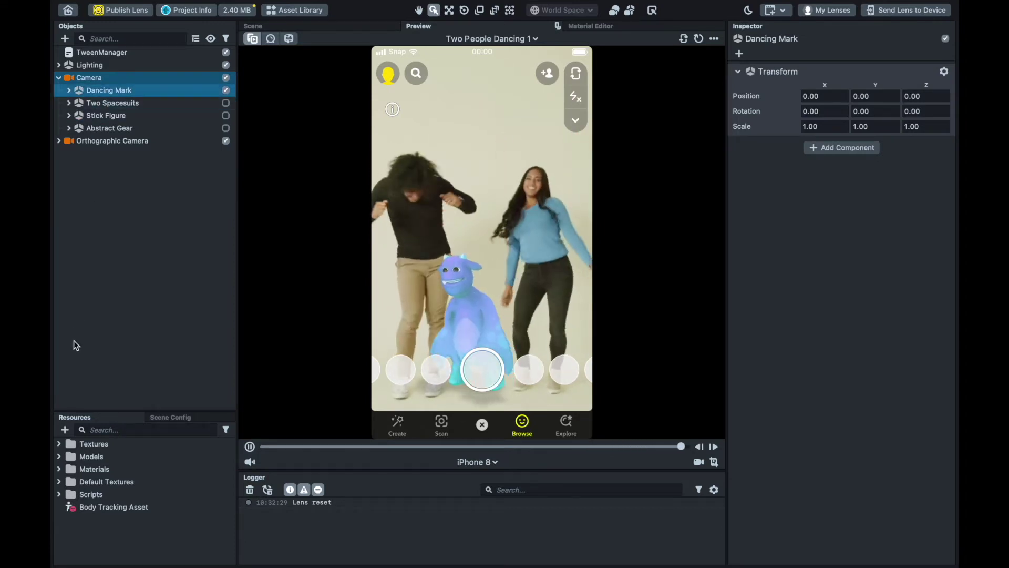
left_click(65, 429)
left_click(108, 408)
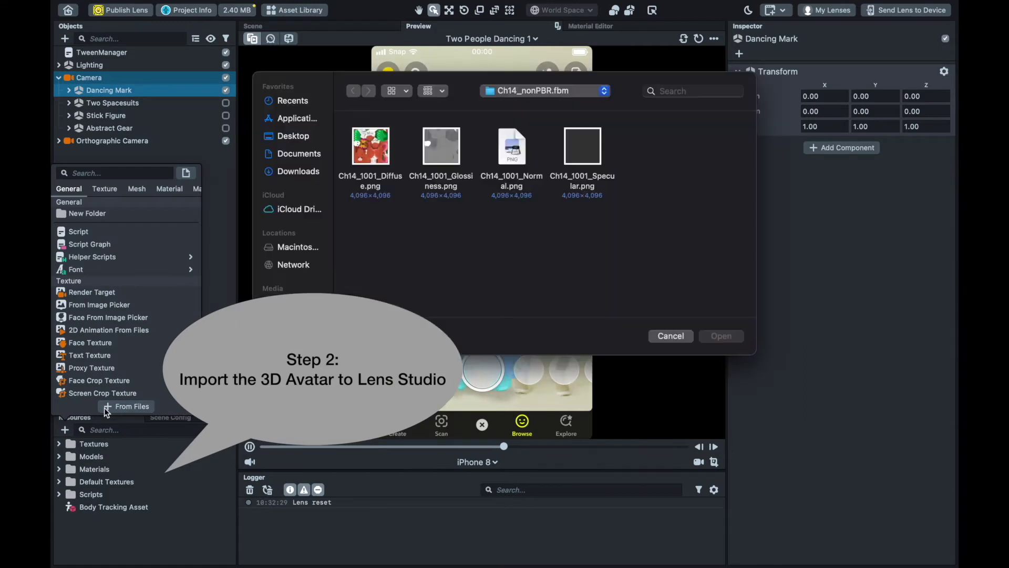
left_click(297, 172)
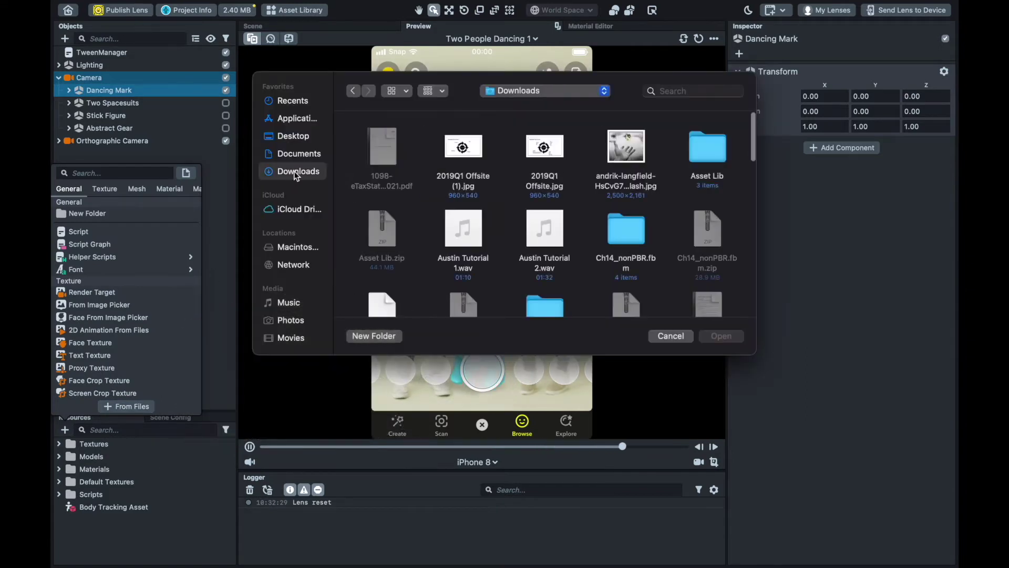
scroll(417, 224, "down", 3)
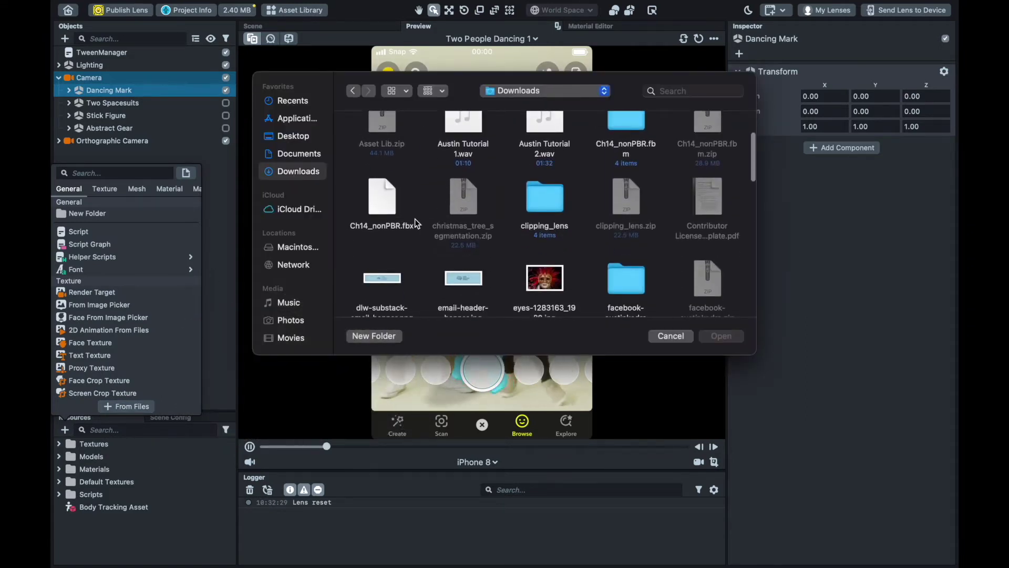
left_click(389, 217)
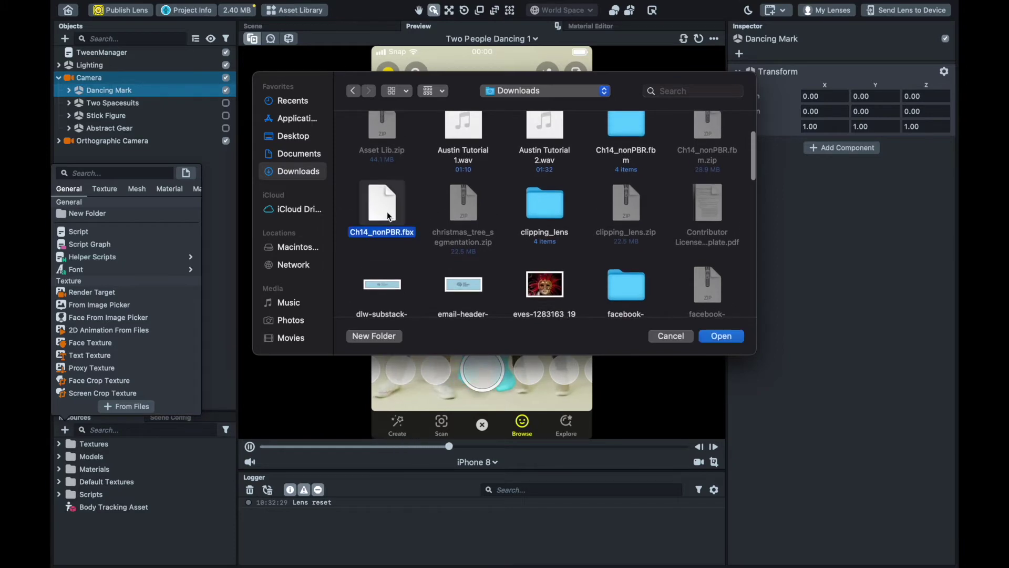
left_click(717, 336)
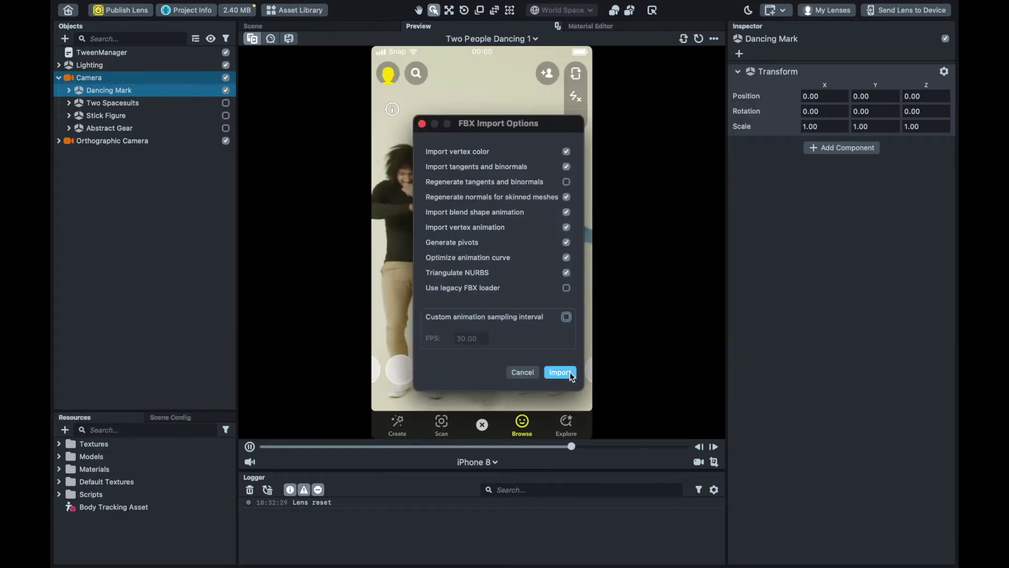
left_click(569, 373)
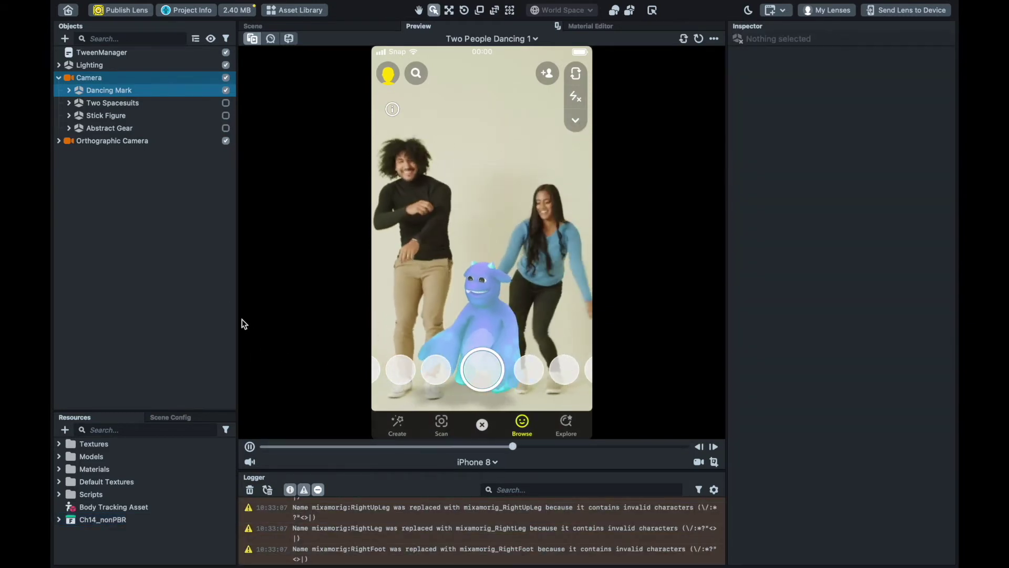
Drag the Ch14_nonPBR prefab under 3D Body Tracking 0 and uncheck Mark [REPLACE ME].
left_click(58, 520)
left_click_drag(113, 557, 135, 131)
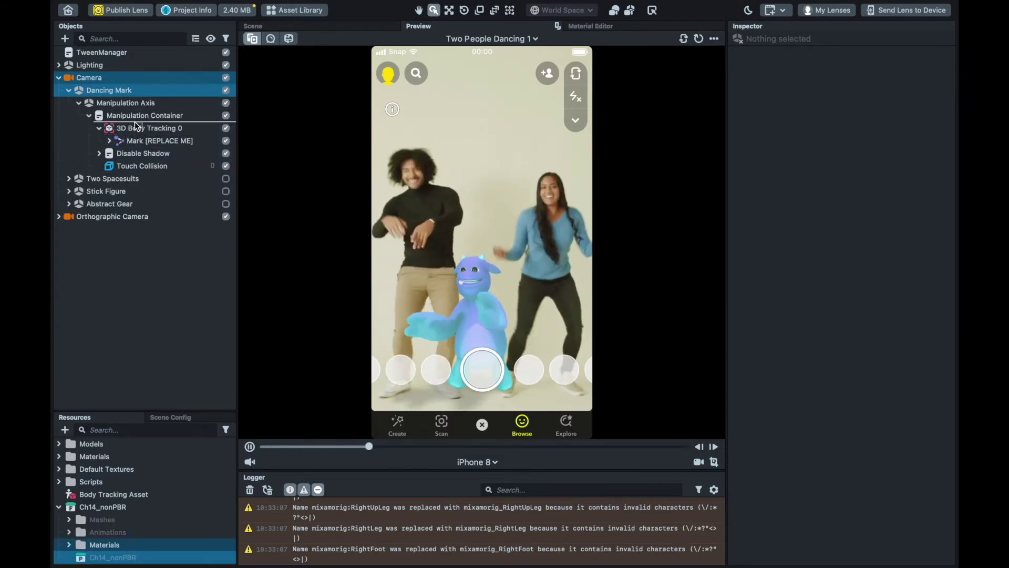
left_click_drag(135, 125, 134, 127)
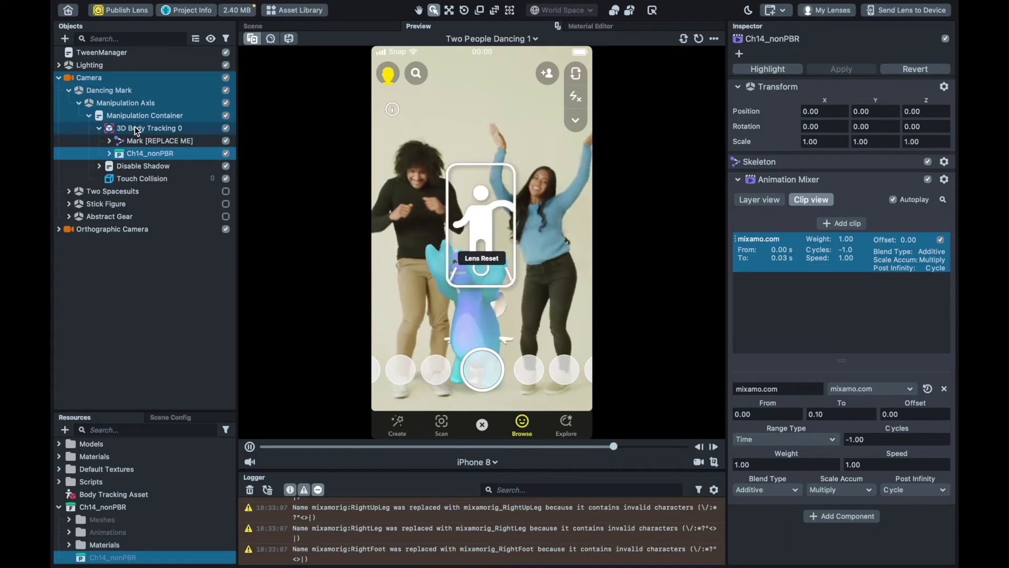
left_click(226, 140)
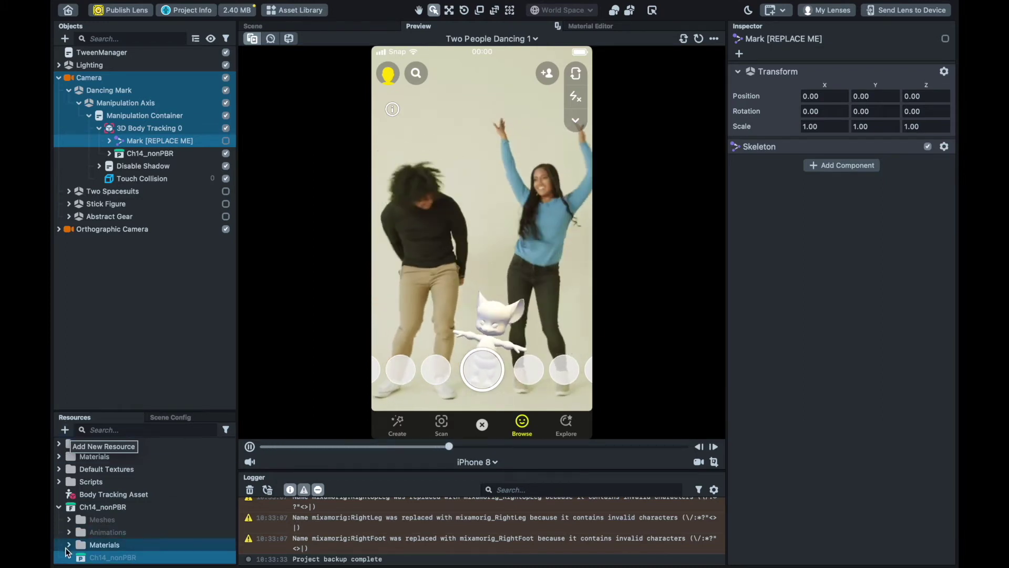
Import Ch14_1001_Diffuse.png from the Ch14_nonPBR.fbm folder and select the Ch14_Body material.
double_click(104, 541)
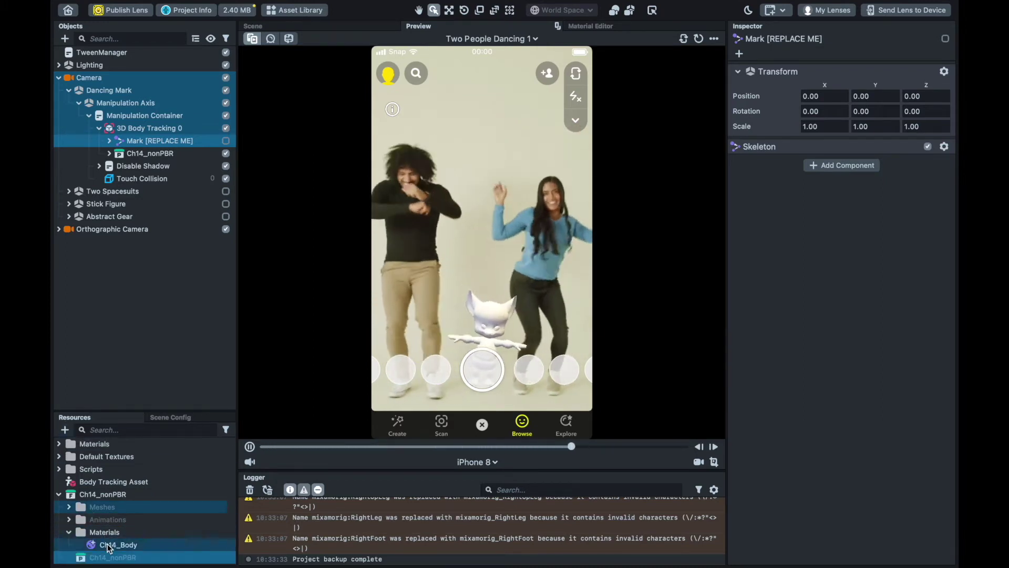
left_click(64, 430)
left_click(113, 408)
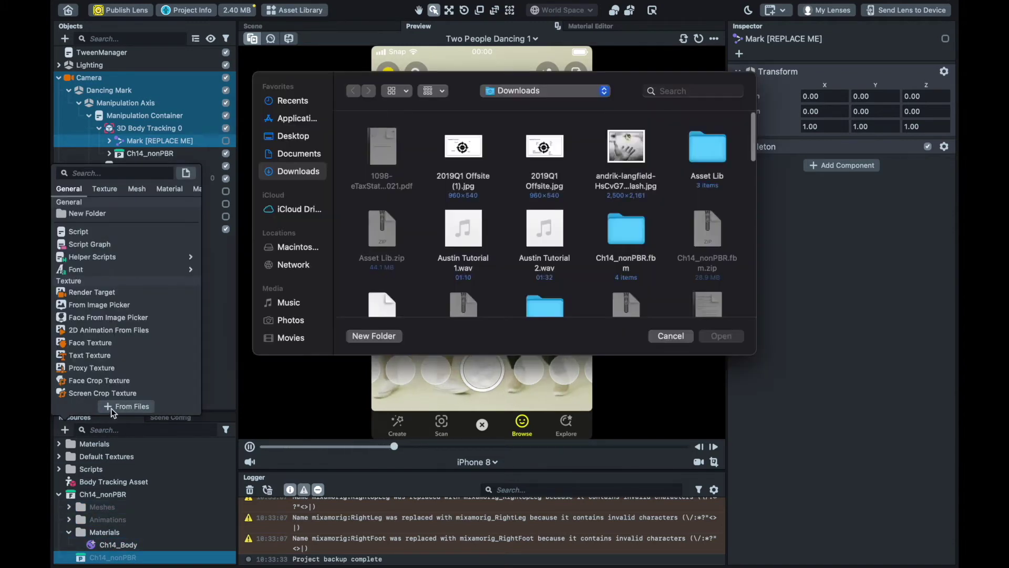
scroll(435, 272, "down", 3)
double_click(625, 189)
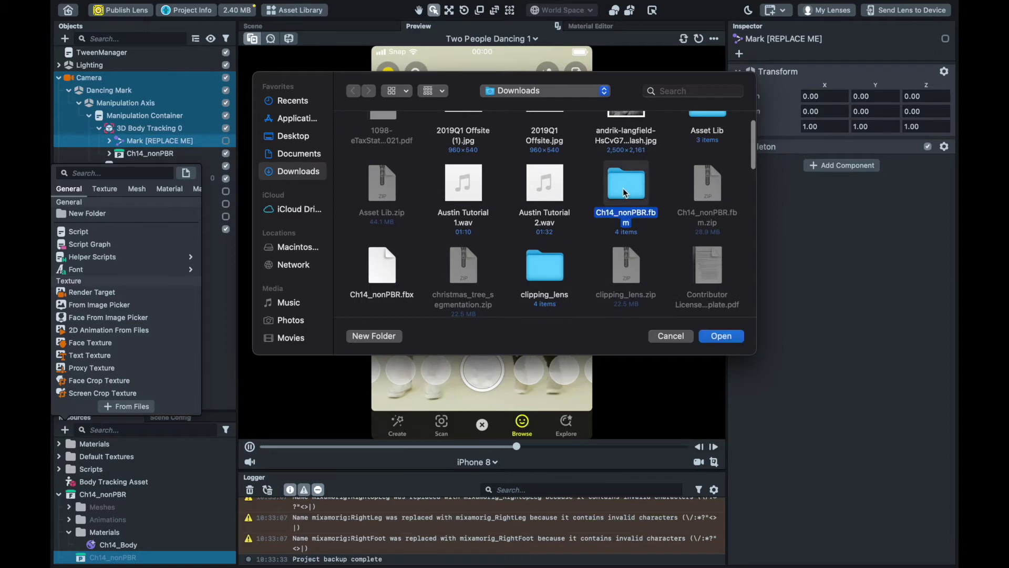
left_click(373, 156)
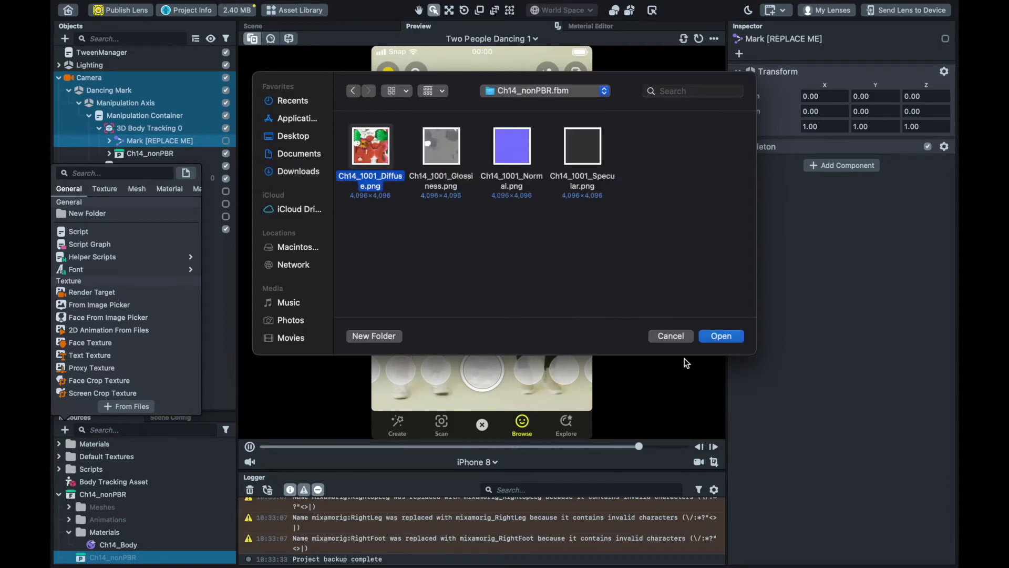
left_click(720, 336)
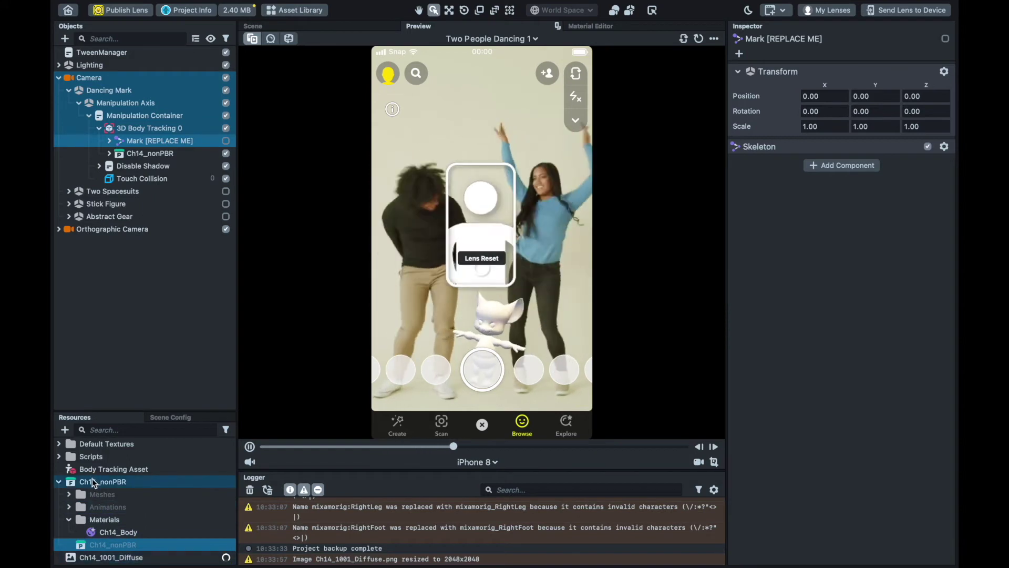
left_click(111, 532)
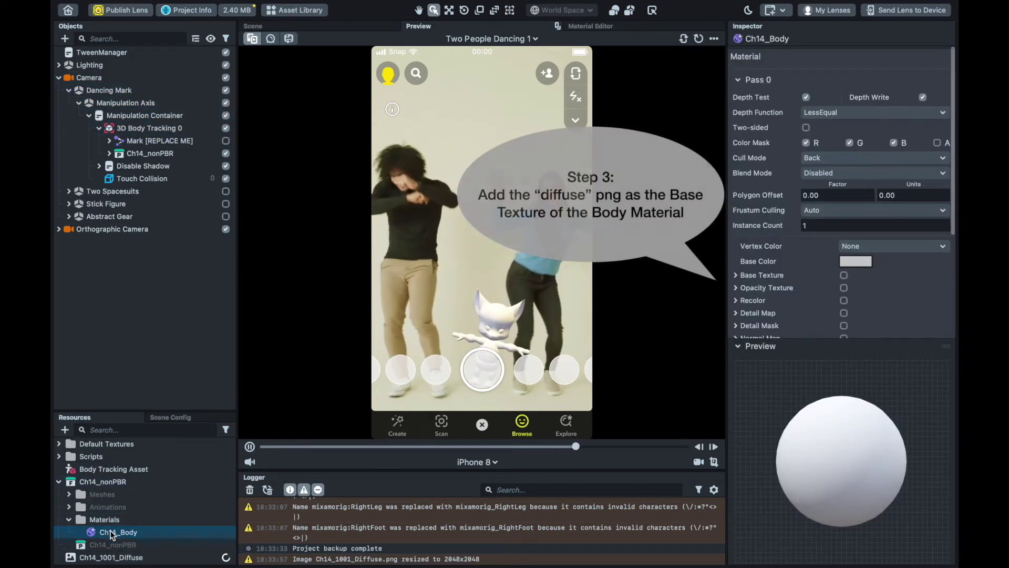
Enable Base Texture on Ch14_Body and assign Ch14_1001_Diffuse as its texture.
left_click(738, 345)
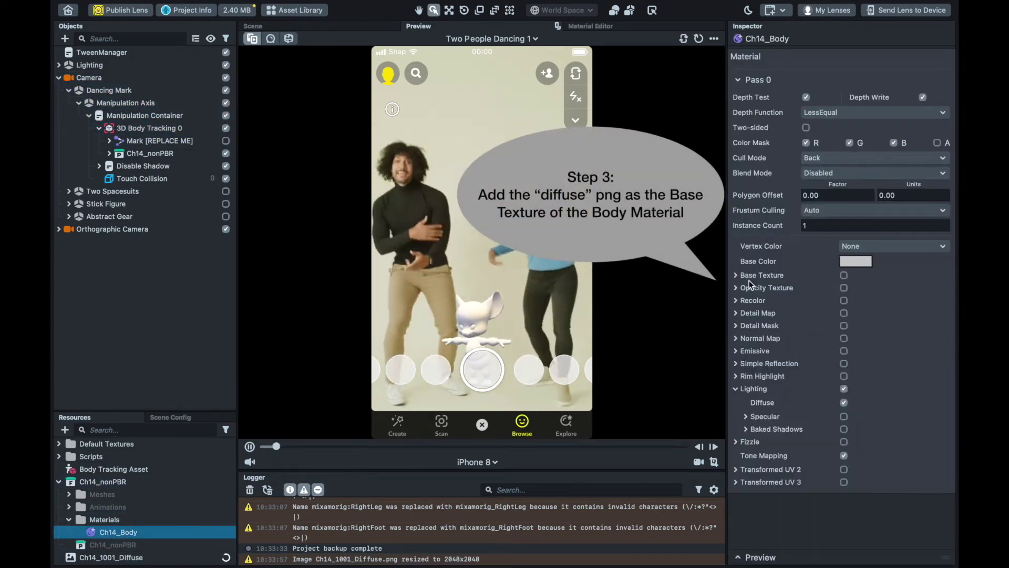
left_click(843, 275)
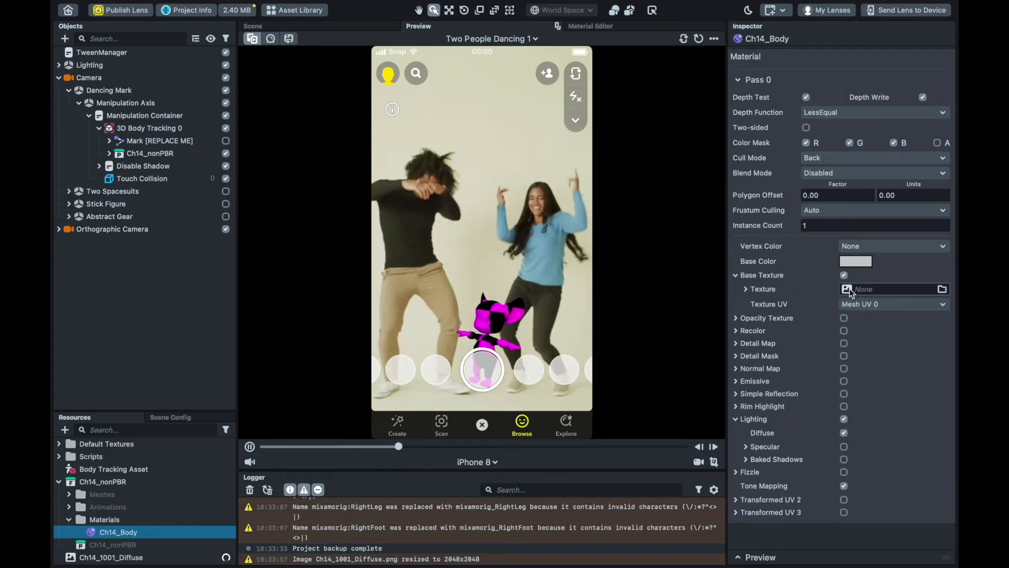
left_click(849, 289)
left_click(460, 188)
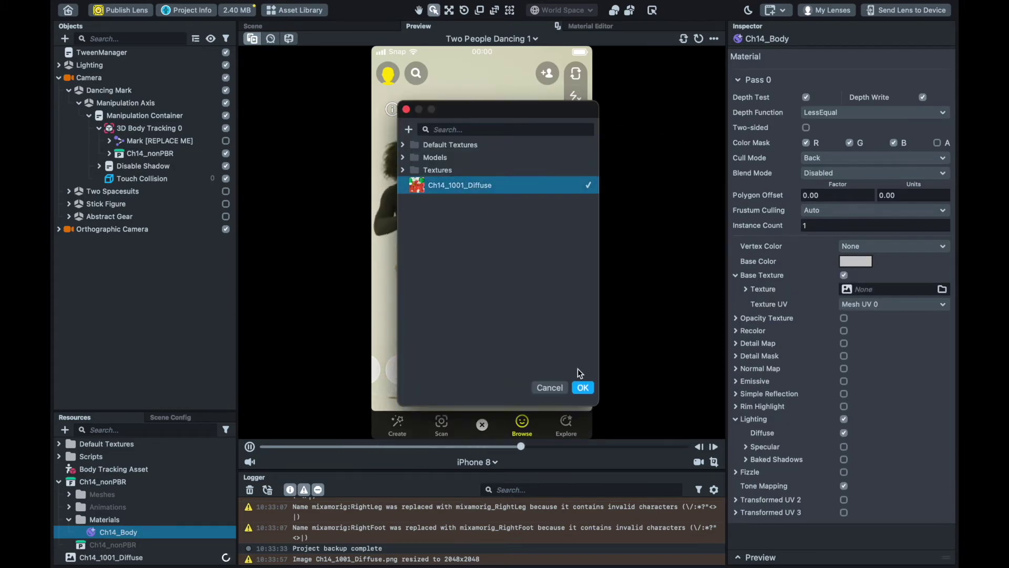
left_click(585, 388)
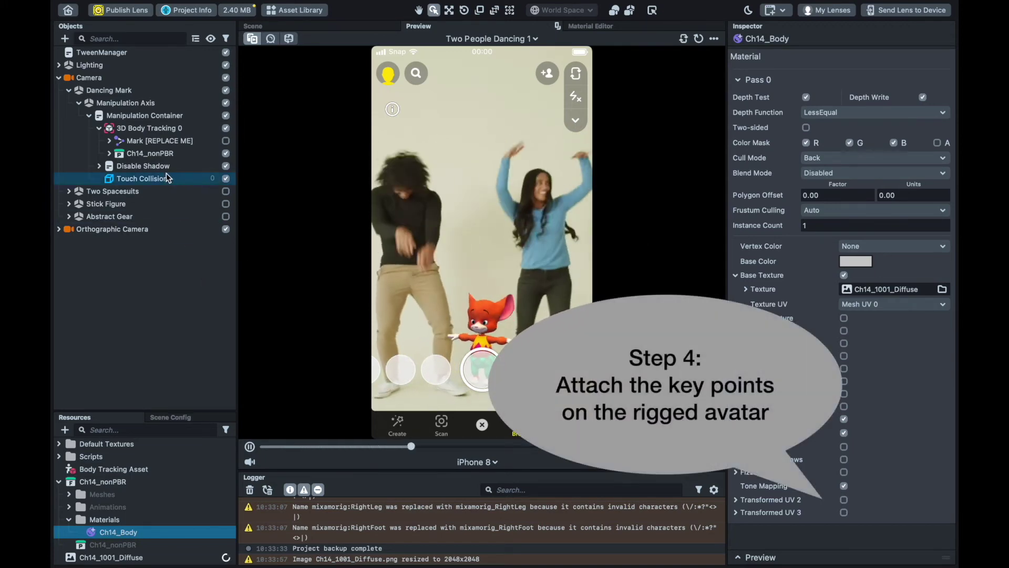
Delete the Animation Mixer holding the mixamo.com clip from the Ch14_nonPBR object.
left_click(152, 152)
left_click(109, 153)
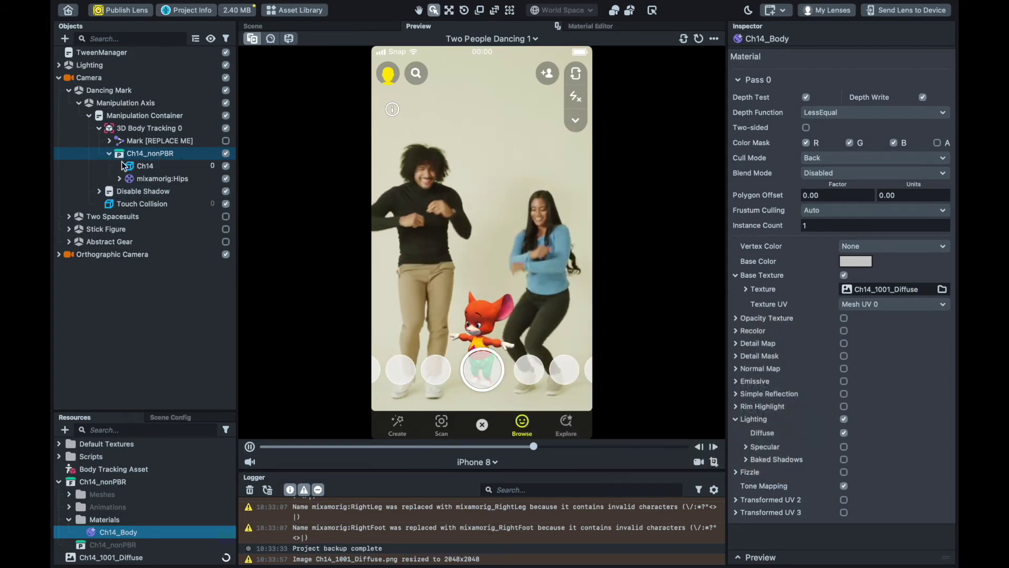
left_click(142, 178)
left_click(146, 154)
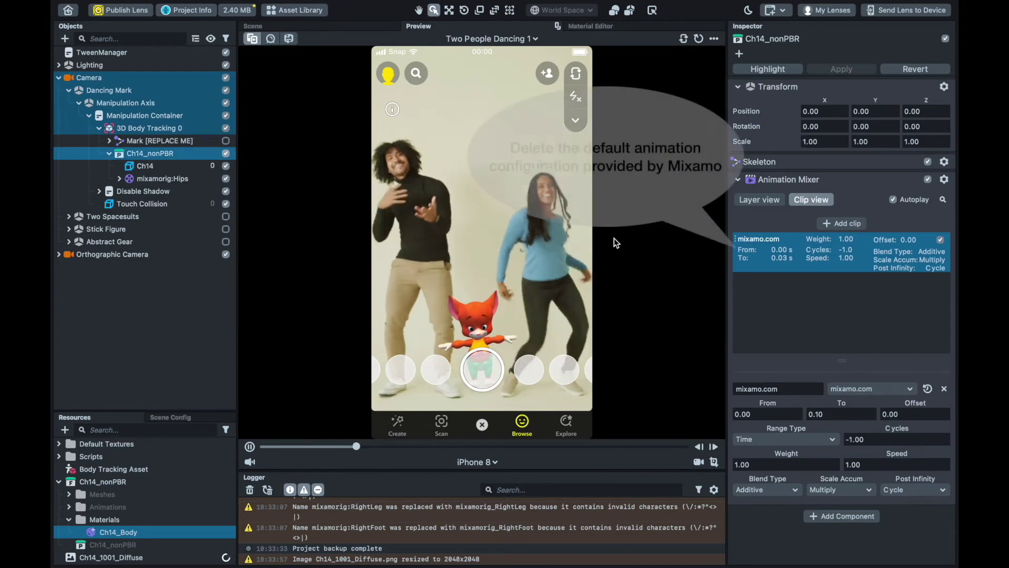
left_click(831, 252)
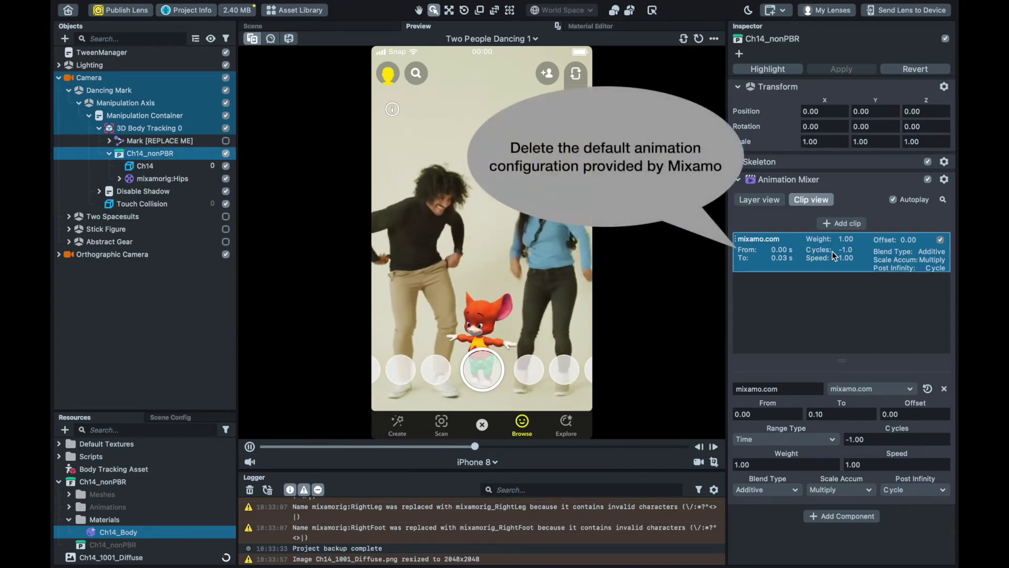
left_click(944, 179)
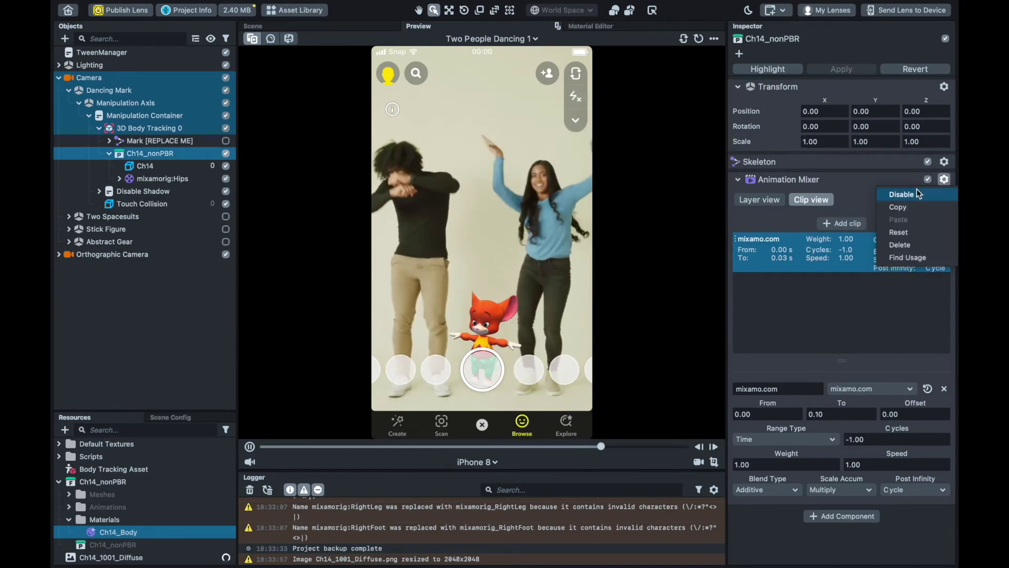
left_click(898, 244)
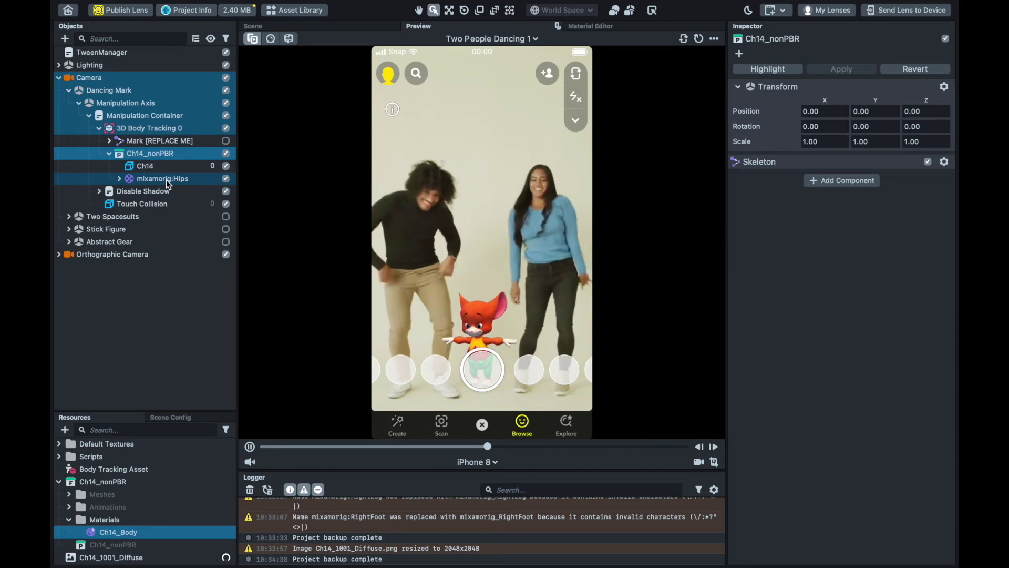
Bind the Hips and Spine keypoints of 3D Body Tracking 0 to mixamorig:Hips and mixamorig:Spine.
left_click(166, 179)
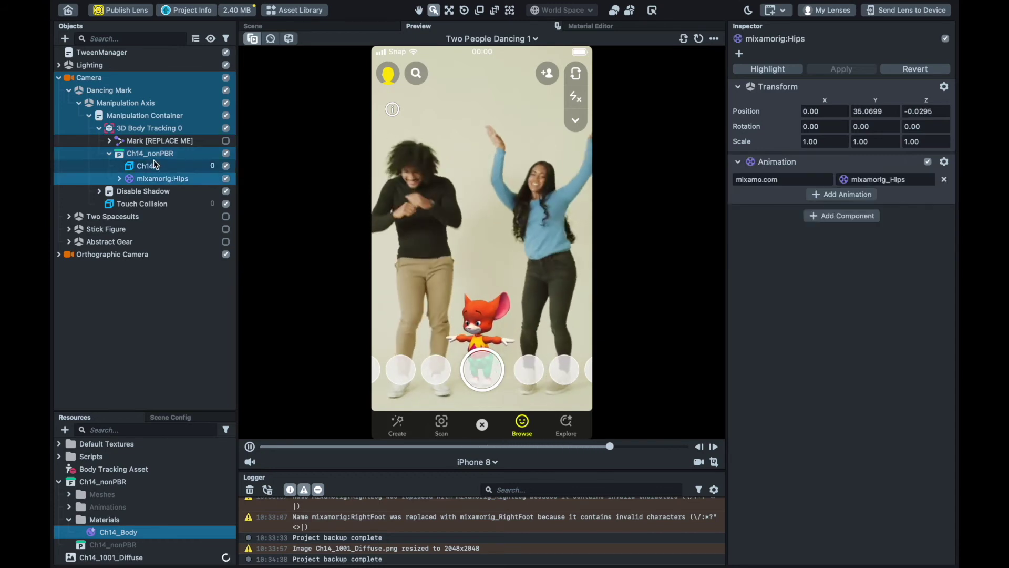
left_click(140, 130)
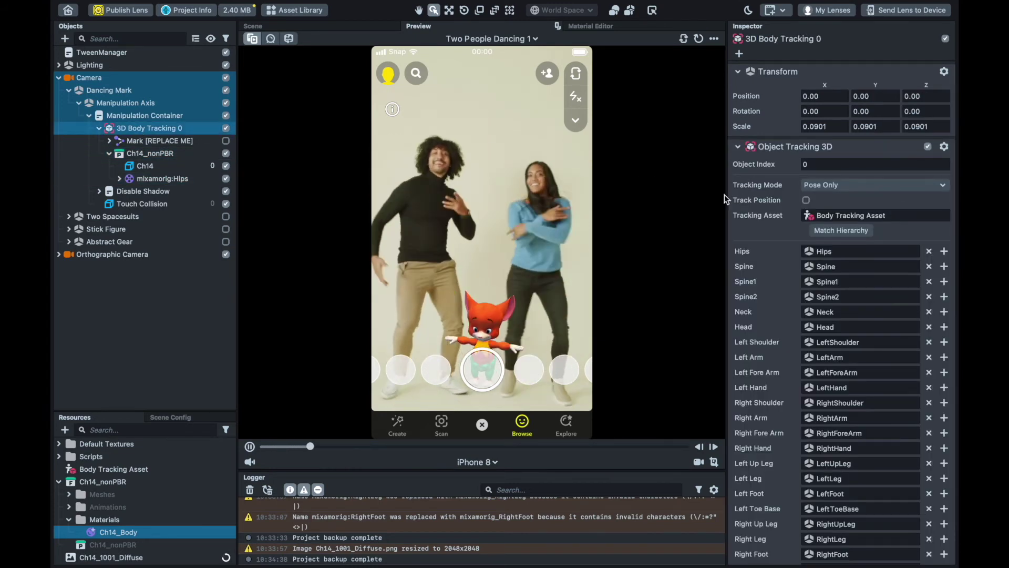
left_click(875, 255)
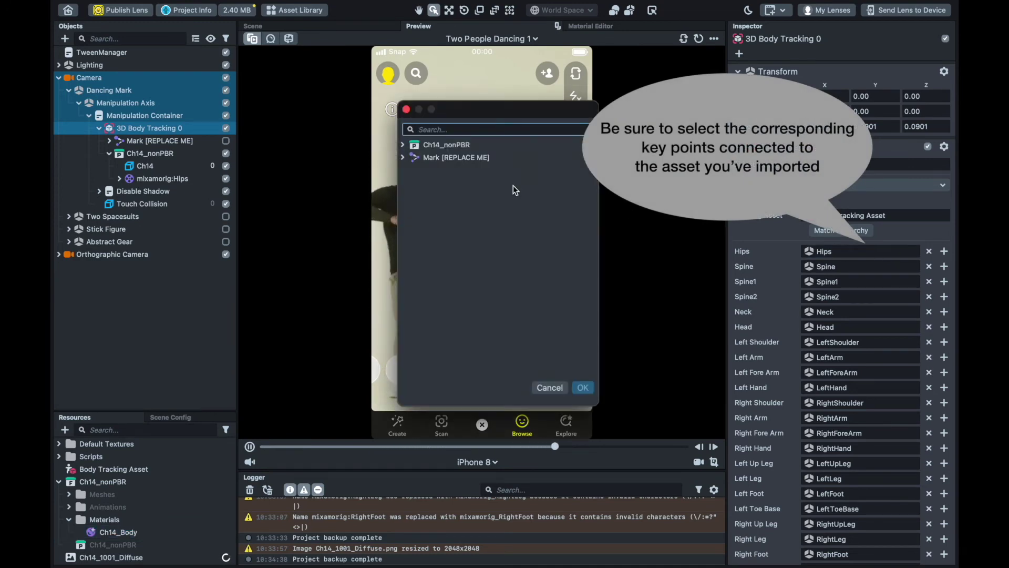
left_click(403, 157)
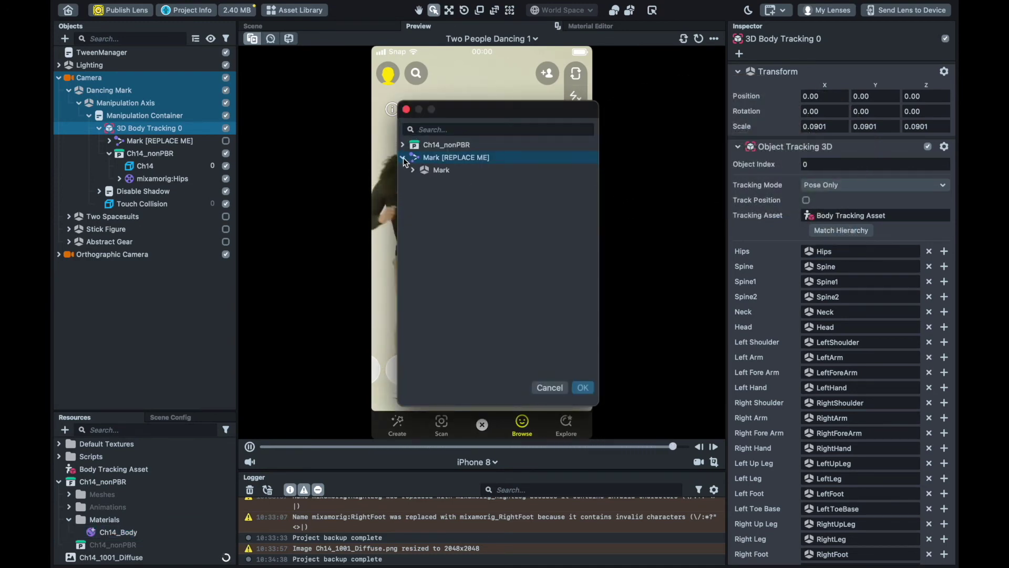
left_click(403, 145)
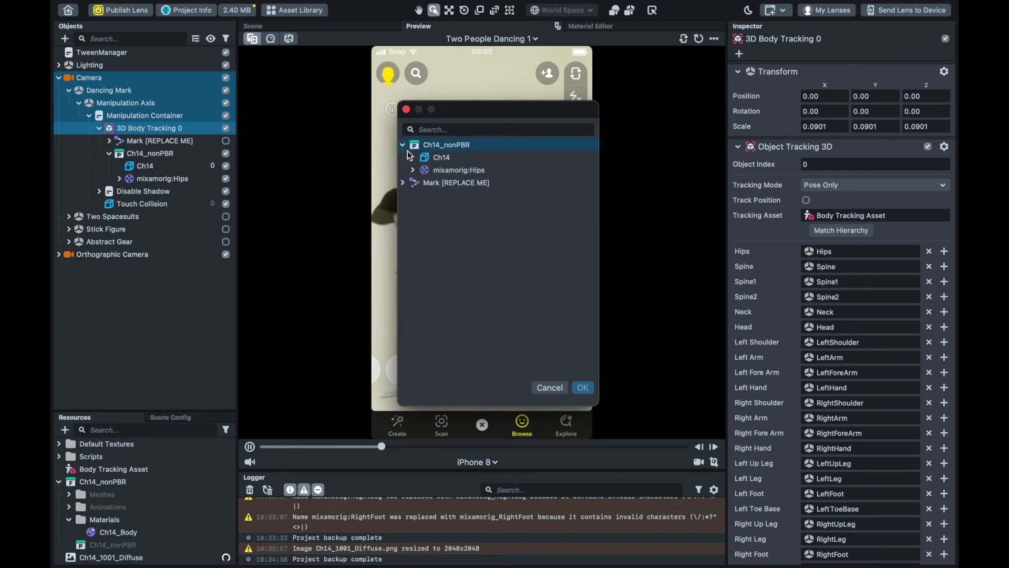
left_click(432, 171)
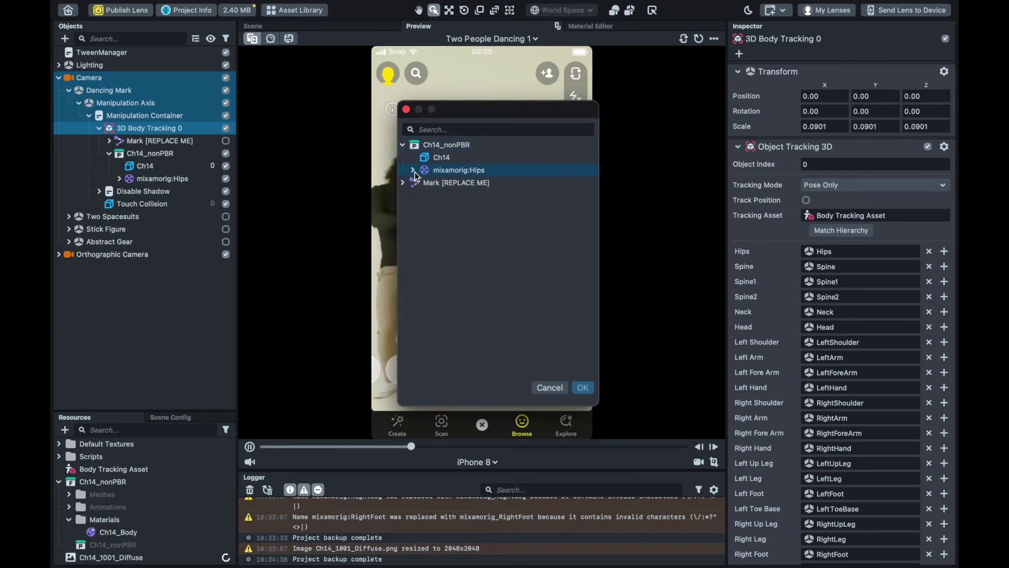
left_click(583, 387)
left_click(856, 266)
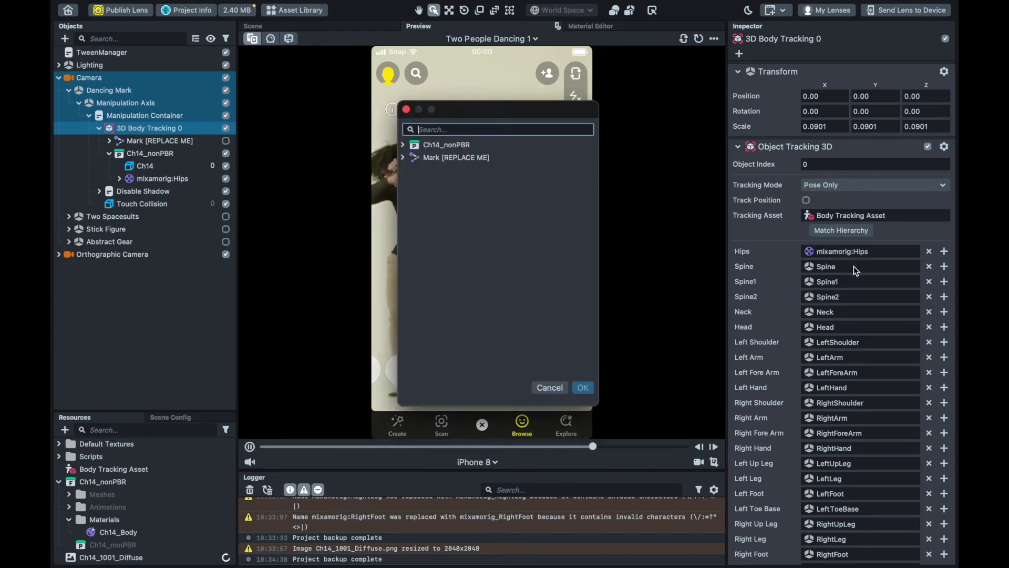
left_click(404, 145)
left_click(432, 170)
left_click(412, 169)
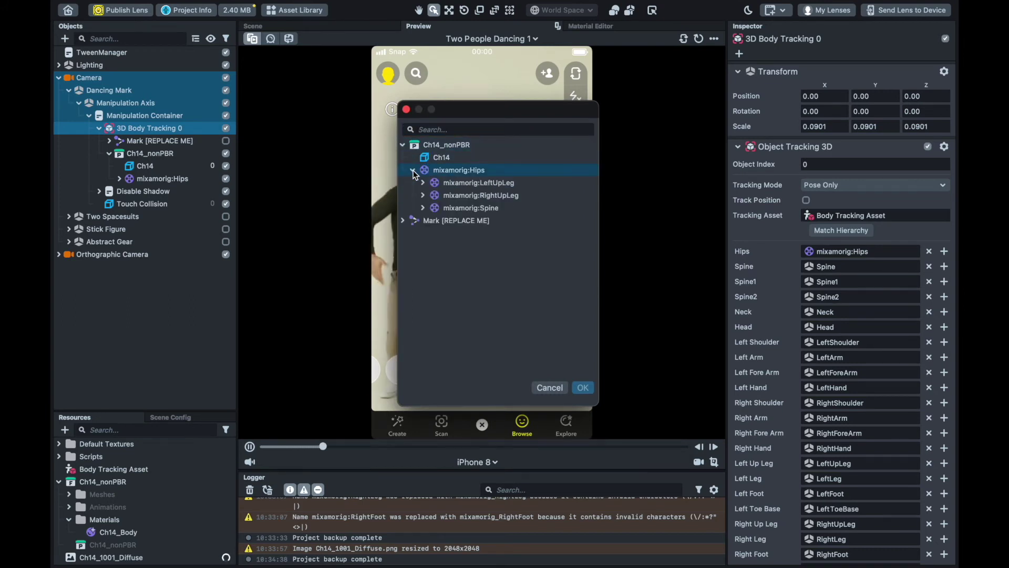
left_click(445, 208)
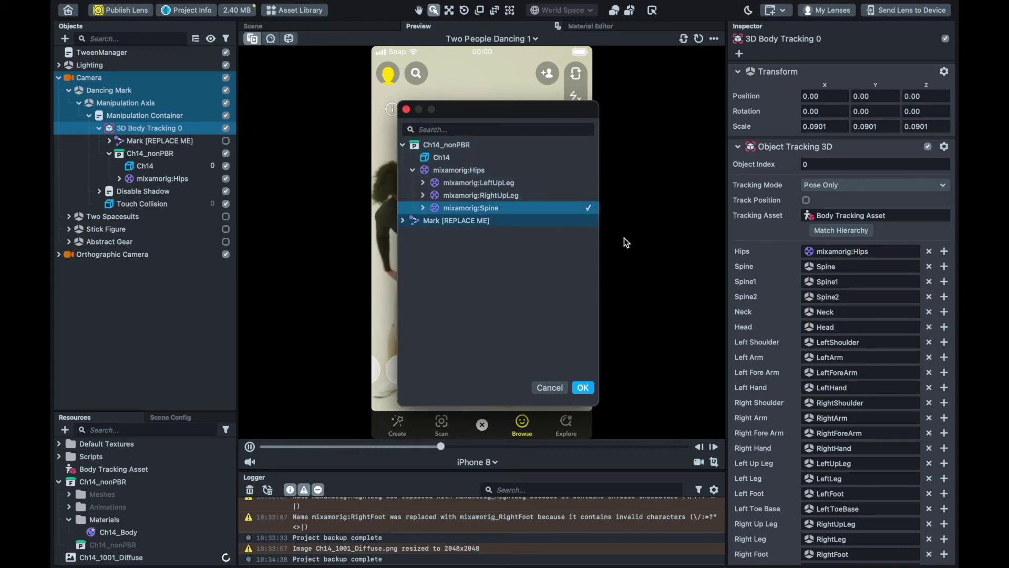
left_click(582, 387)
Link the Spine1 through Head and left shoulder and arm keypoints to their matching mixamorig bones.
left_click(824, 286)
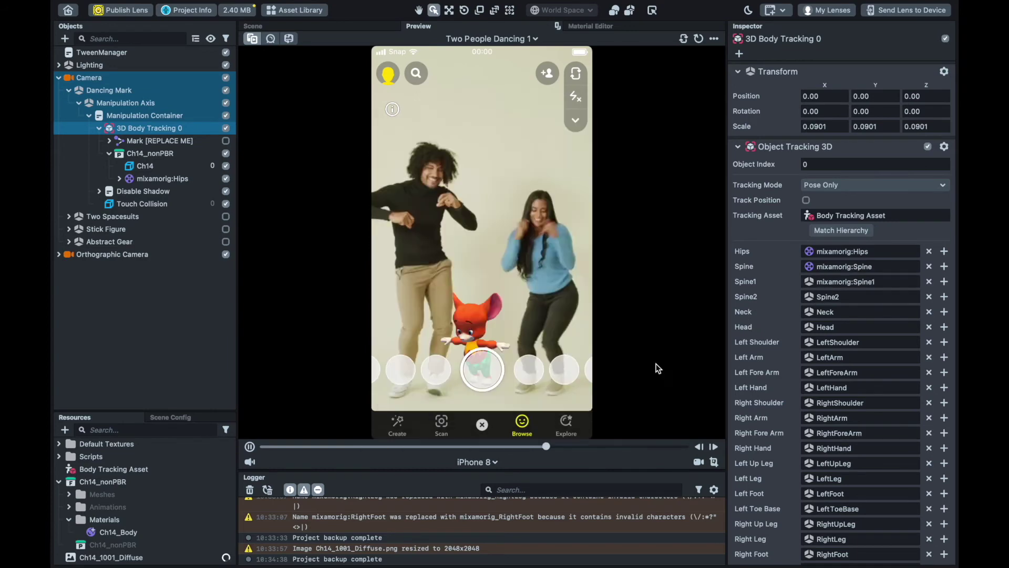
left_click(404, 145)
left_click(404, 145)
left_click(423, 208)
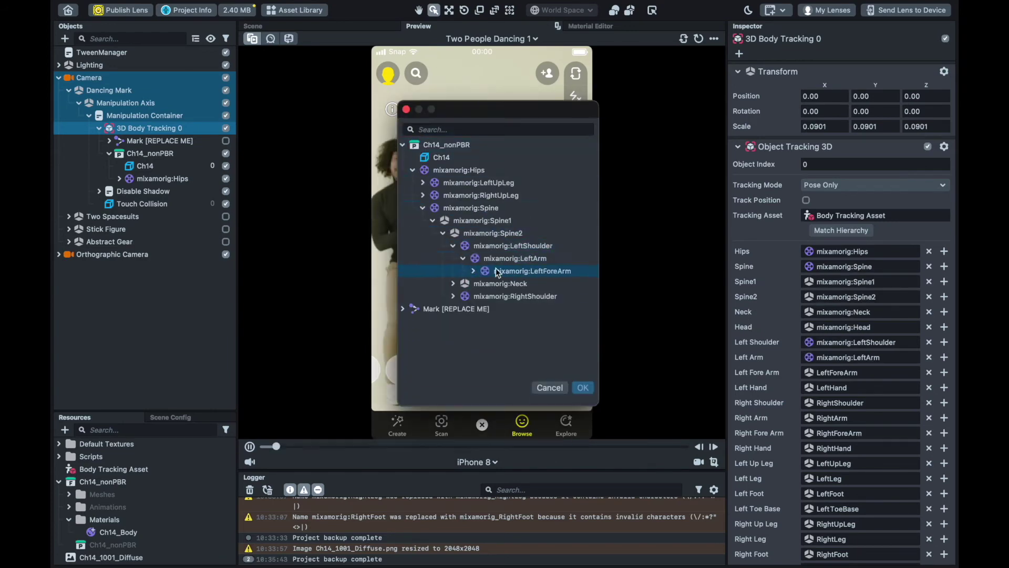
left_click(526, 284)
left_click(582, 388)
Link the right shoulder, arm, hand and leg keypoints to their matching mixamorig bones.
left_click(434, 208)
left_click(583, 387)
left_click(860, 463)
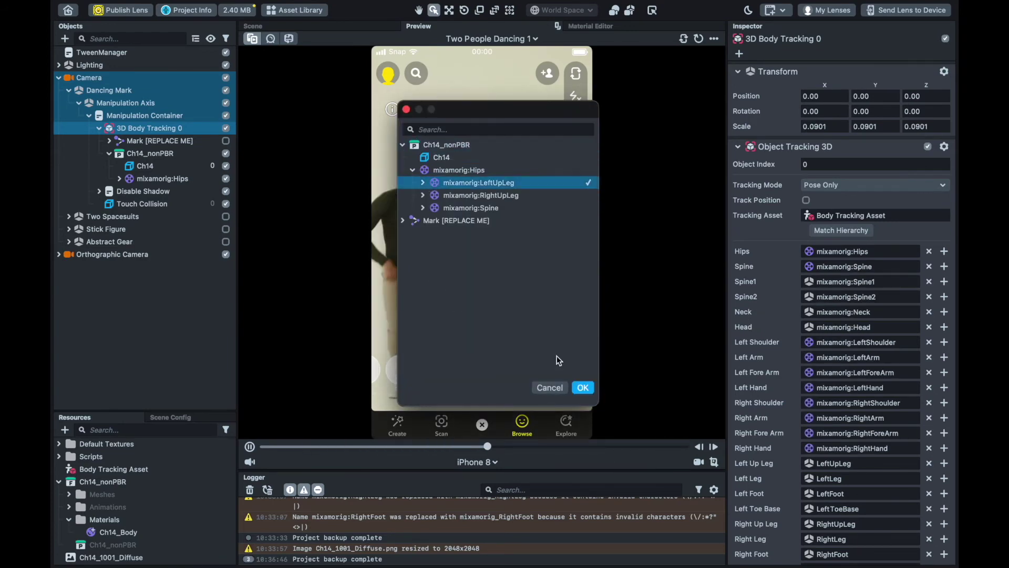
left_click(506, 252)
left_click(582, 387)
left_click(830, 539)
scroll(841, 473, "down", 1)
Bind the Right Foot keypoint to its mixamorig bone, completing the avatar's keypoint mapping.
left_click(582, 387)
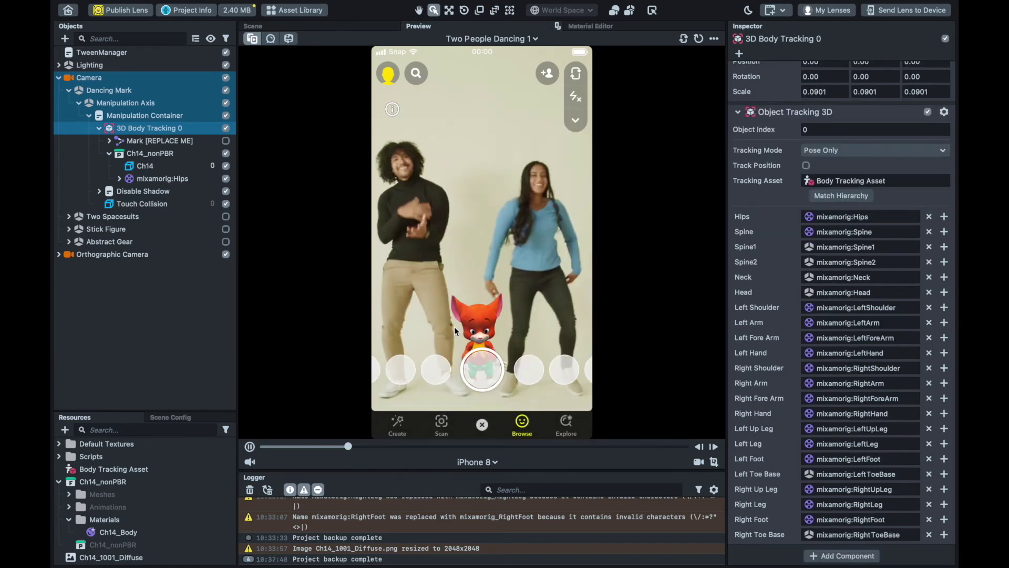